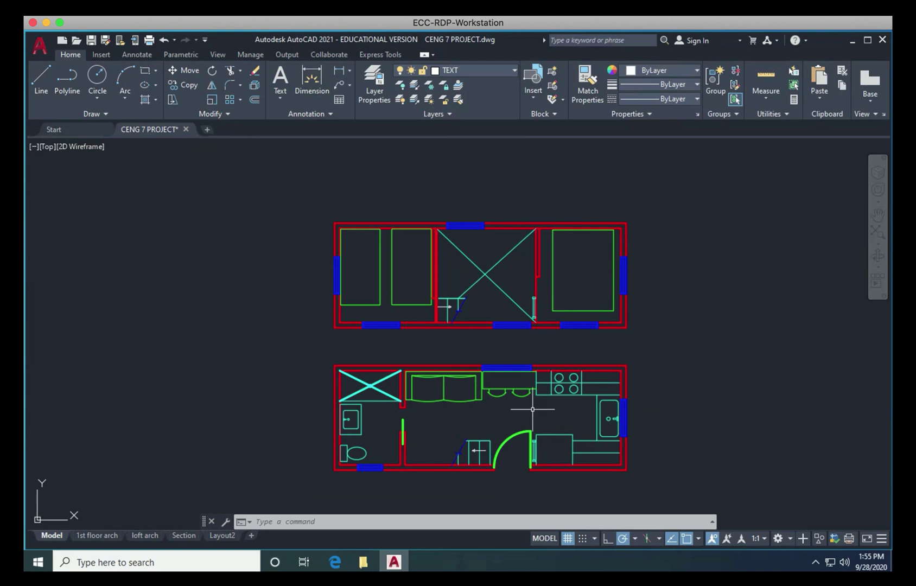
# Step: Open the Plot dialog through the application menu's Print command
pyautogui.click(40, 47)
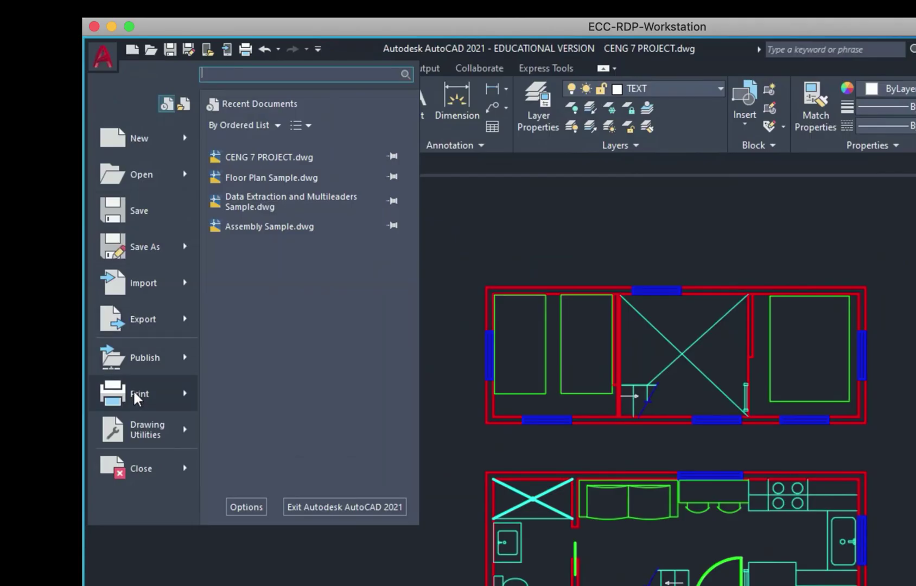
pyautogui.moveTo(135, 395)
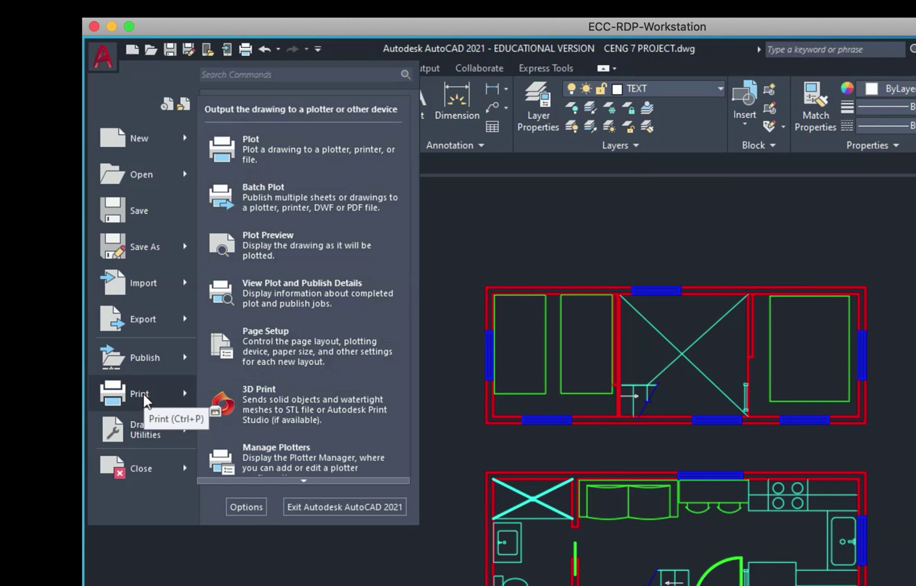
pyautogui.click(140, 394)
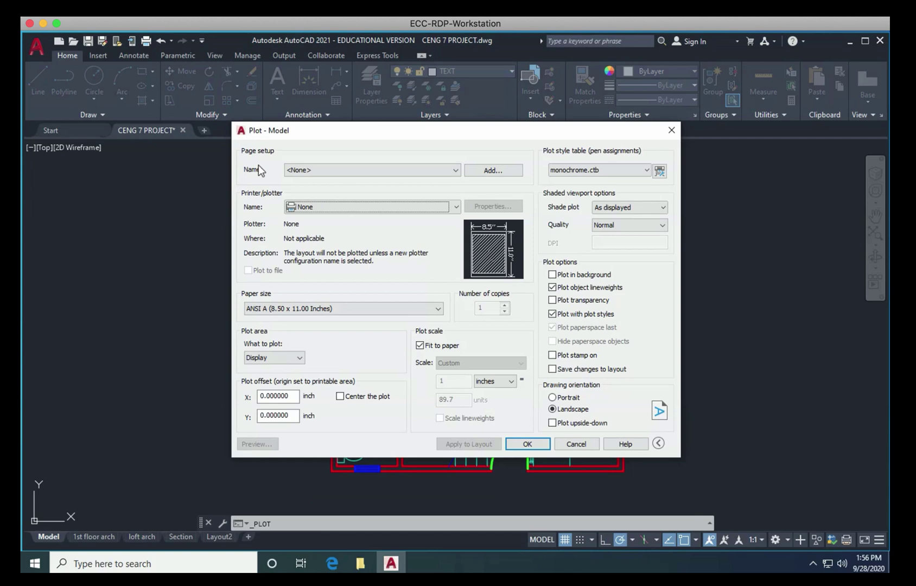
# Step: Set the printer to DWG To PDF.pc3 and the plot style table to monochrome.ctb
pyautogui.click(335, 211)
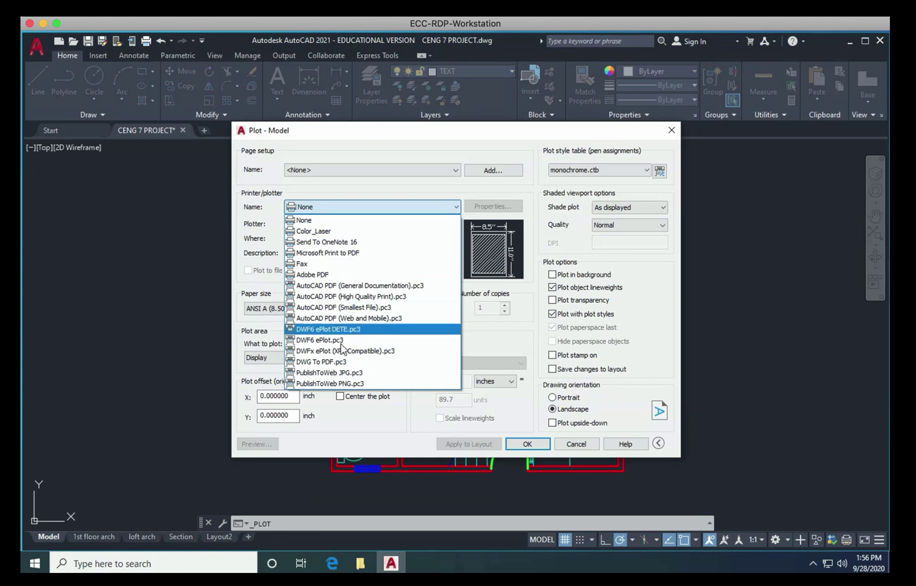
pyautogui.click(336, 362)
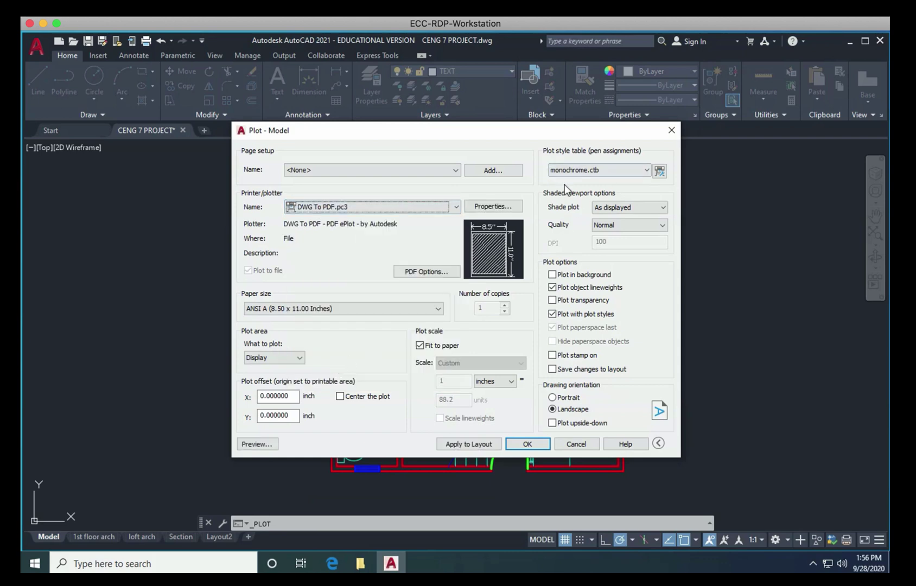
pyautogui.click(571, 171)
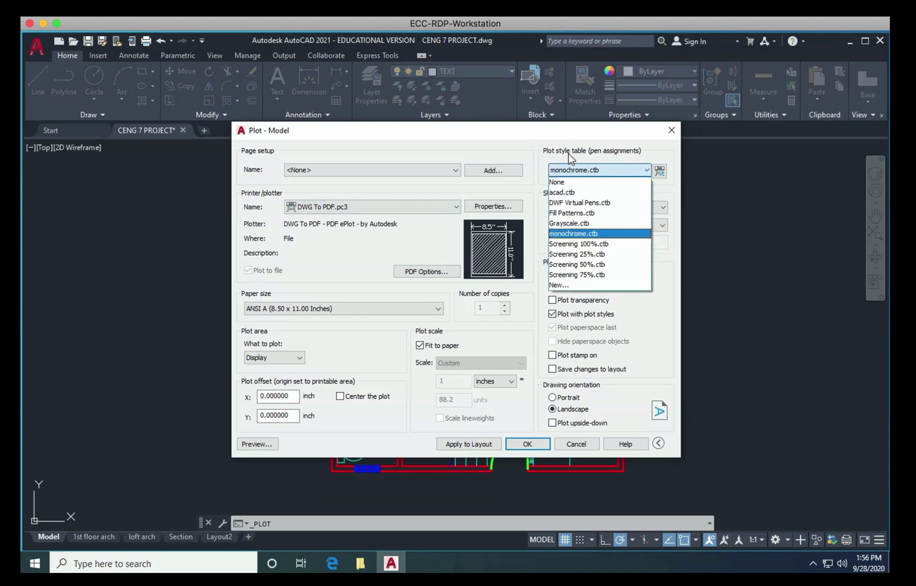
pyautogui.click(561, 183)
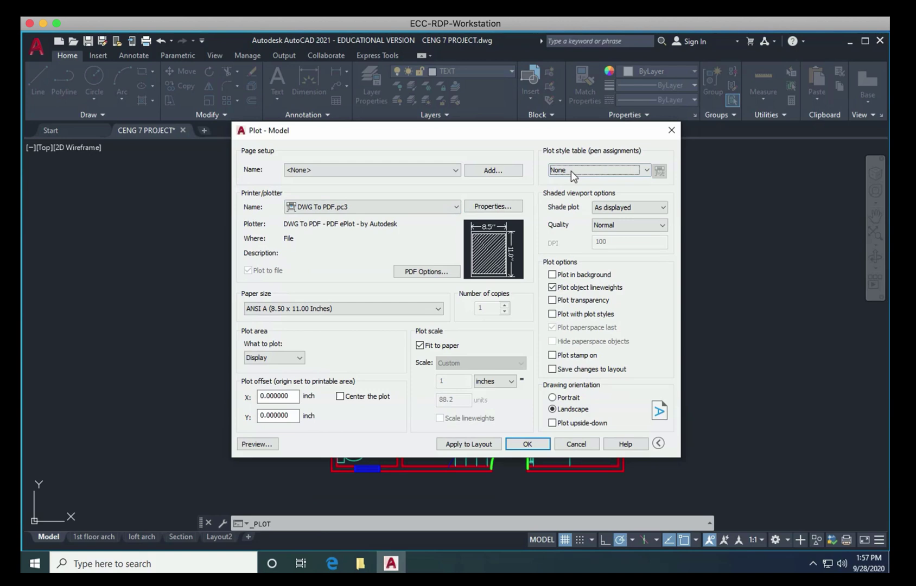
pyautogui.click(571, 171)
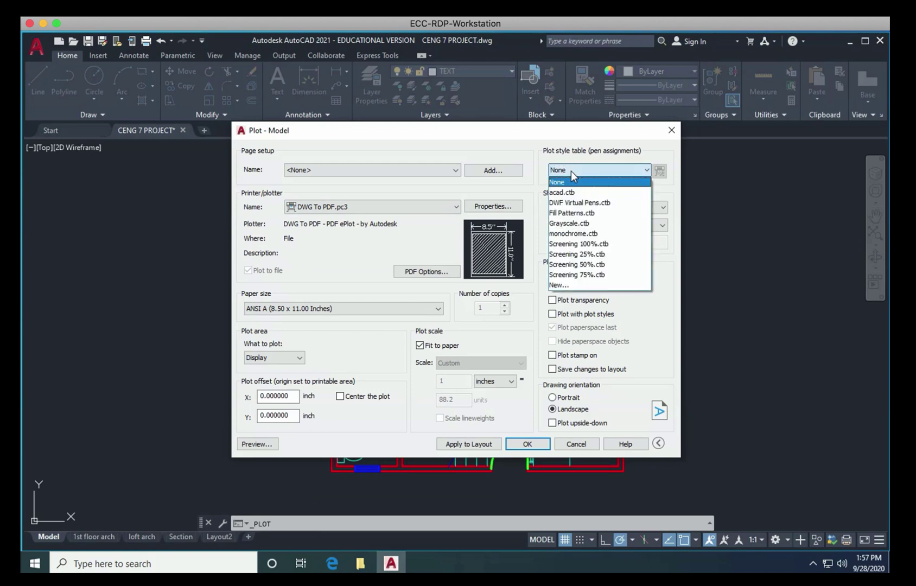
pyautogui.click(566, 235)
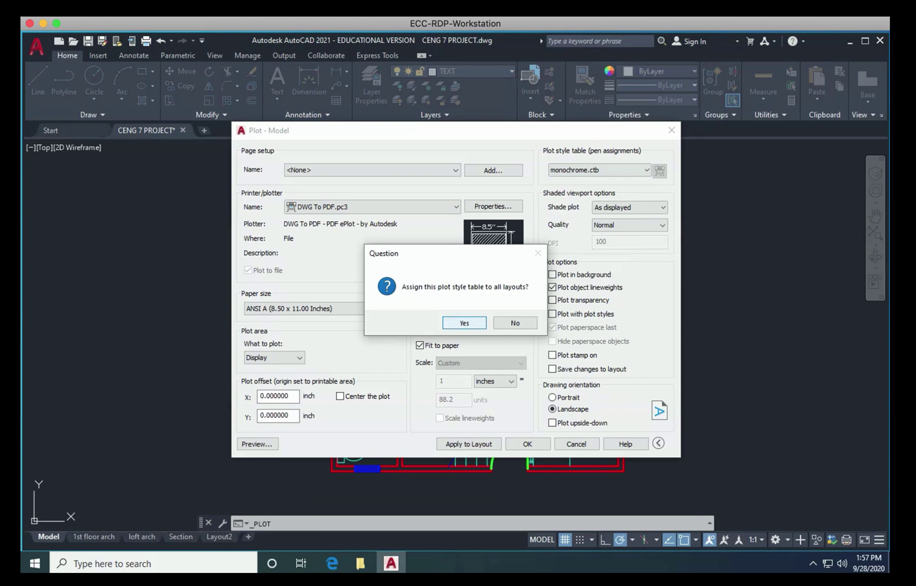
# Step: Apply monochrome.ctb to all layouts, keep Display as the plot area, and preview the plot
pyautogui.click(470, 321)
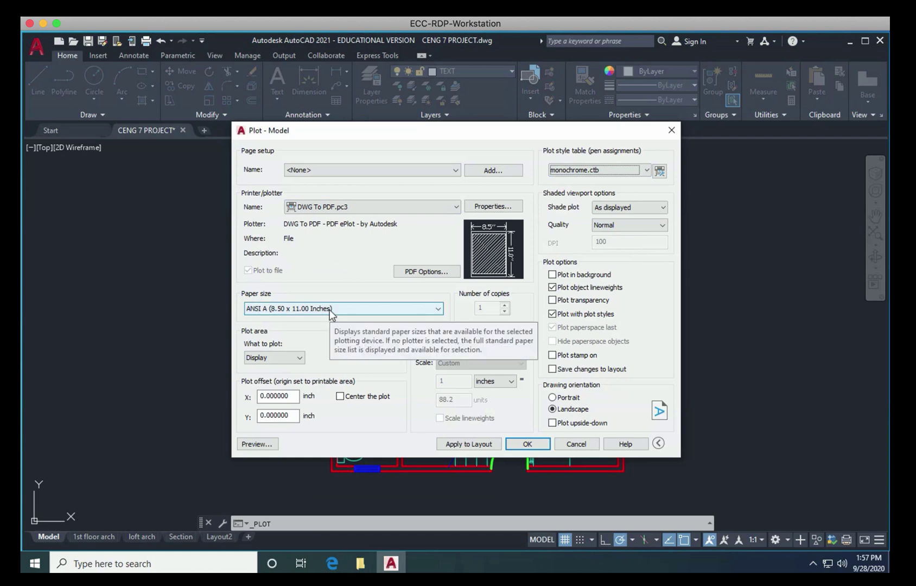
pyautogui.click(295, 362)
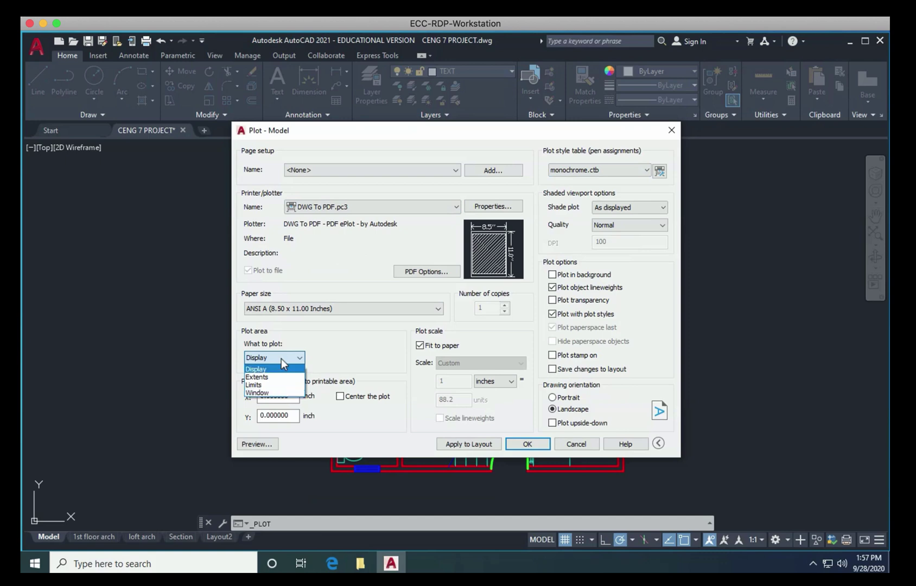
pyautogui.click(281, 356)
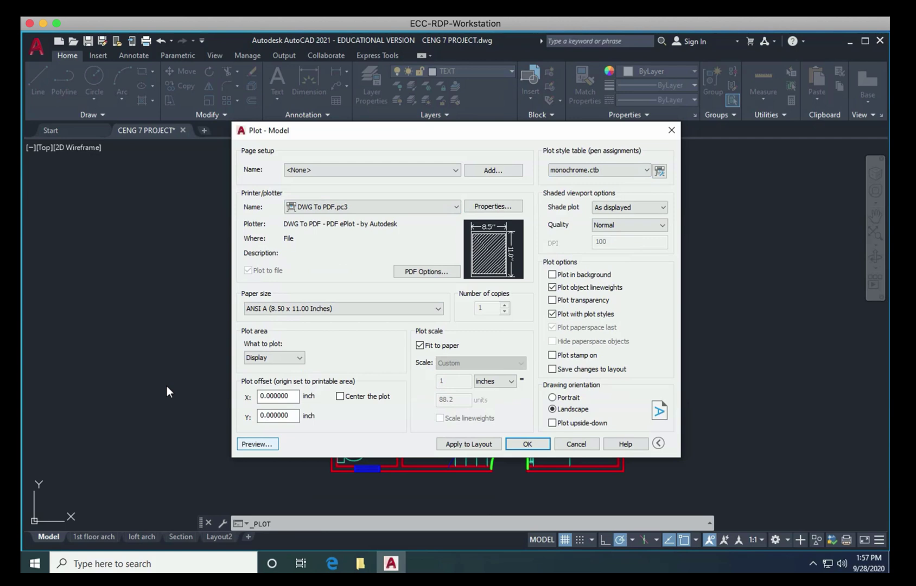
pyautogui.click(258, 443)
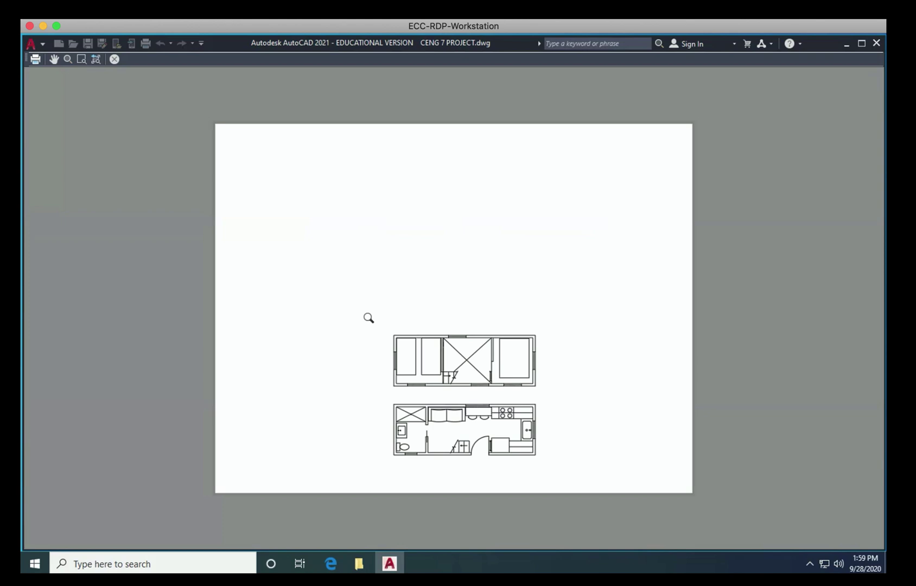
# Step: Close the black-and-white plot preview
pyautogui.press('Escape')
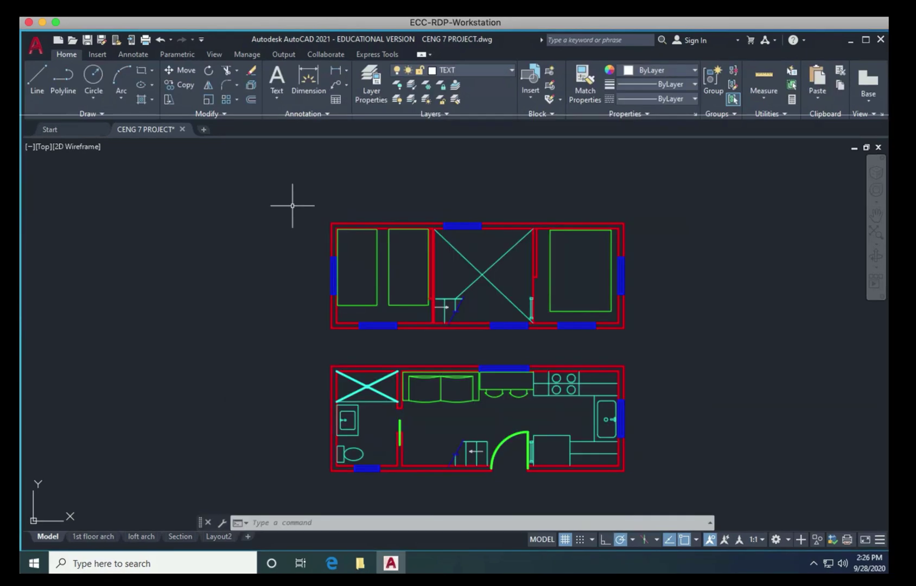
# Step: Start single-line TEXT above the upper floor plan with height 6 and rotation 0
pyautogui.write('text')
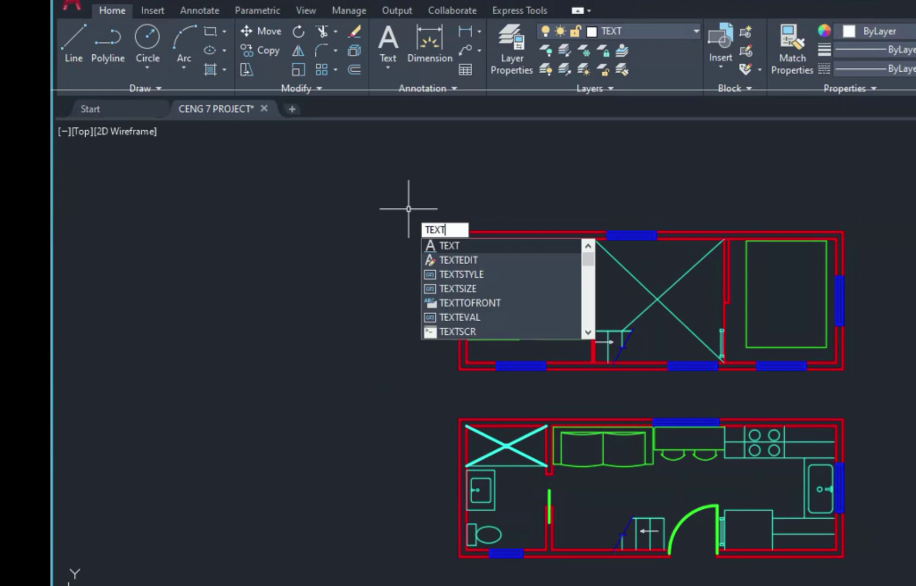
pyautogui.press('Return')
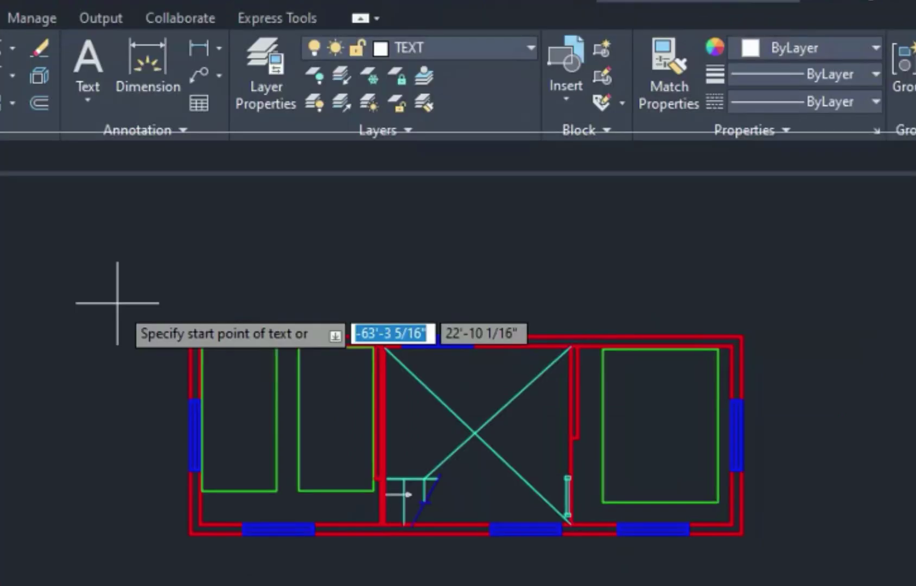
pyautogui.click(226, 303)
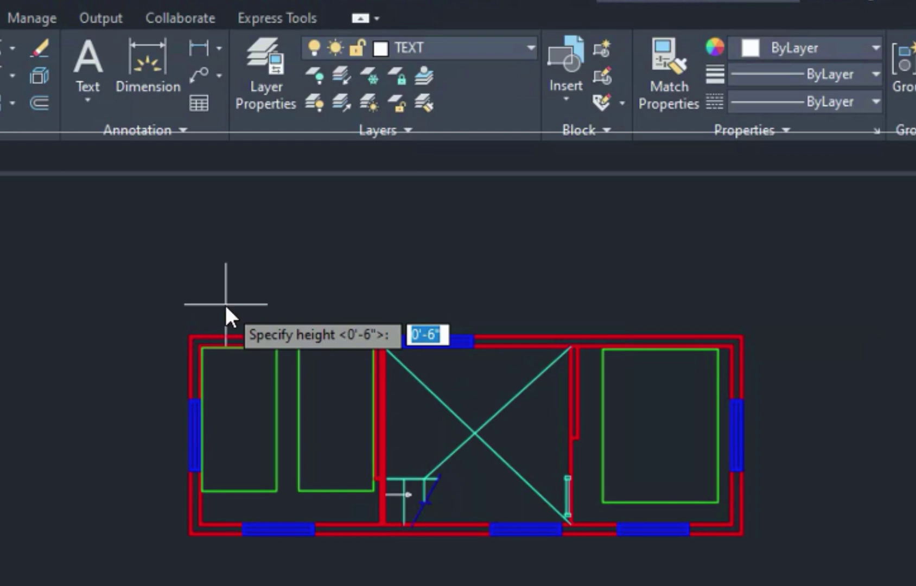
pyautogui.write('6')
pyautogui.press('Return')
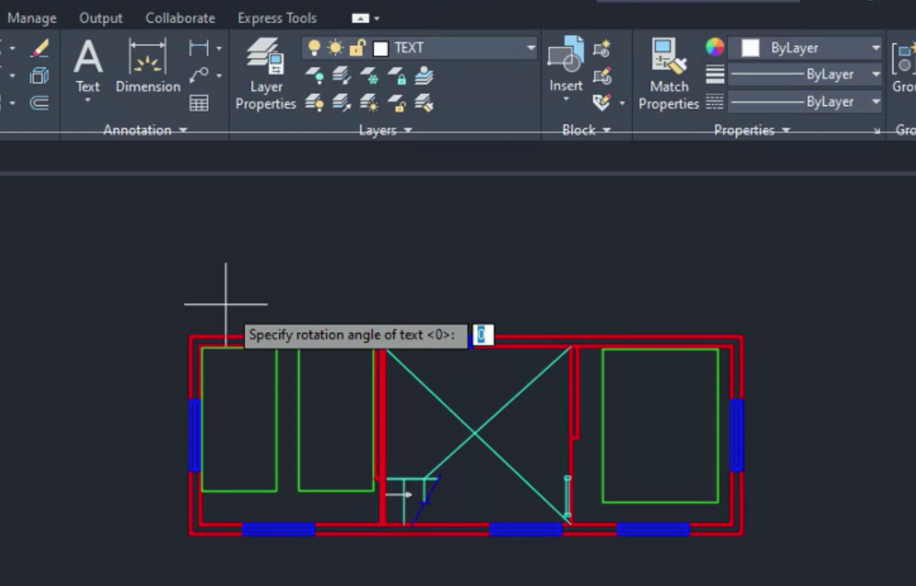
pyautogui.press('Return')
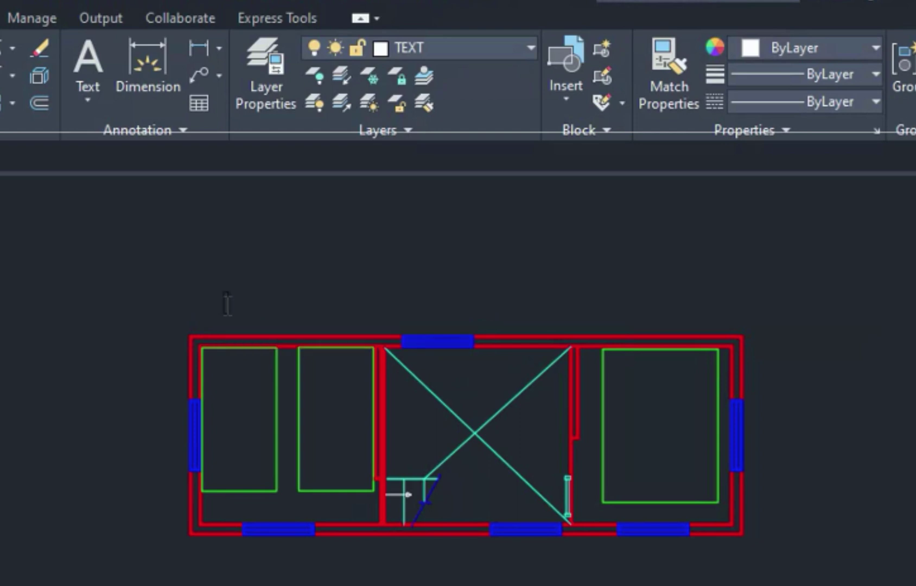
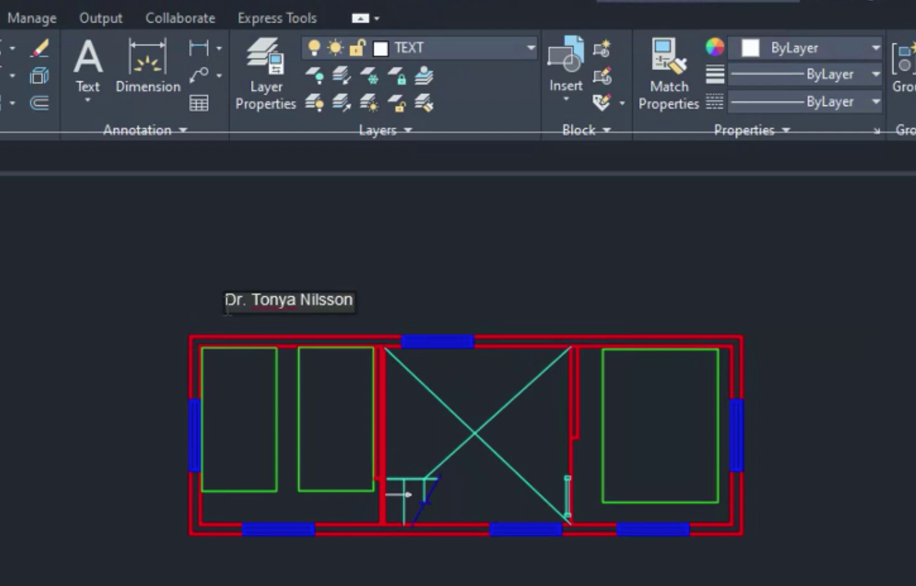
# Step: Enter the title line: instructor's name, CENG 7L, Tiny House Drawing, Sept. 27,2020
pyautogui.write('    CEN')
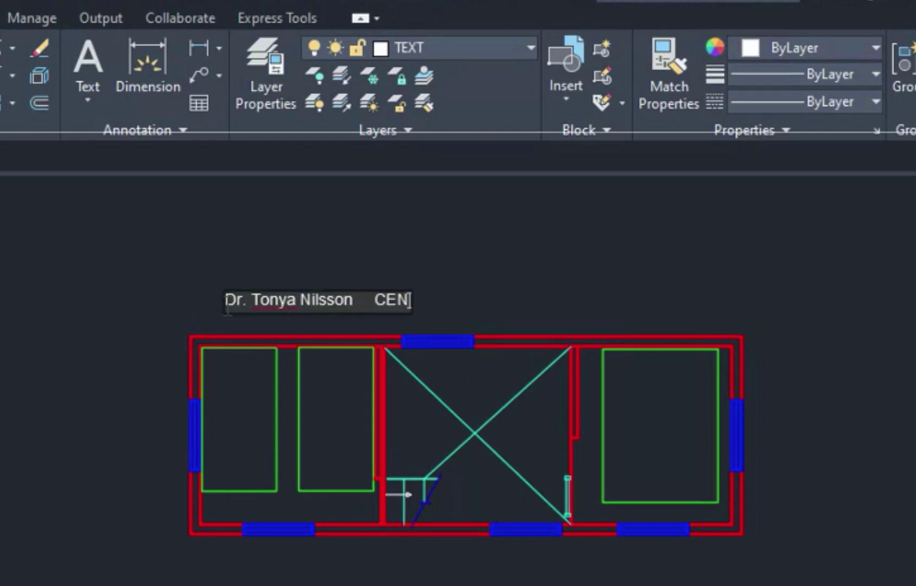
pyautogui.write('G 7L')
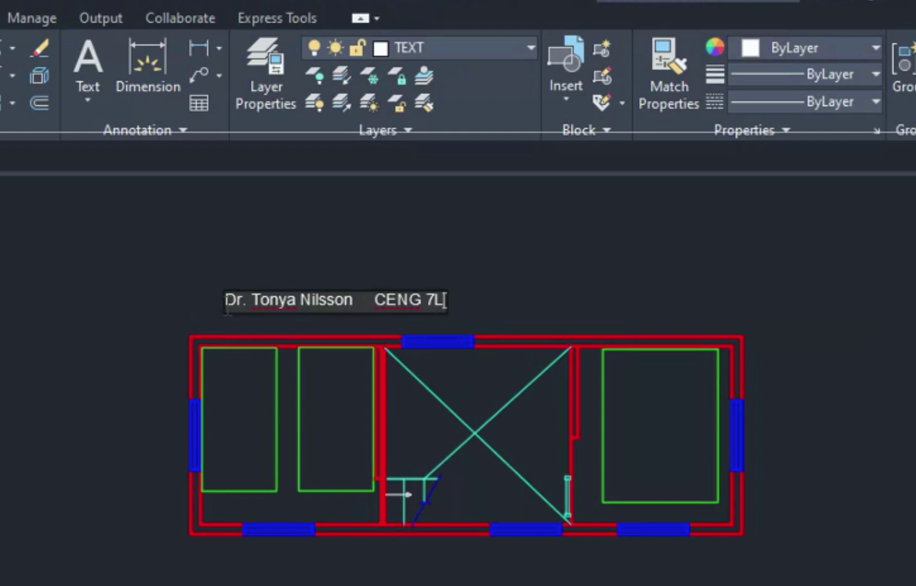
pyautogui.write('    Tiny')
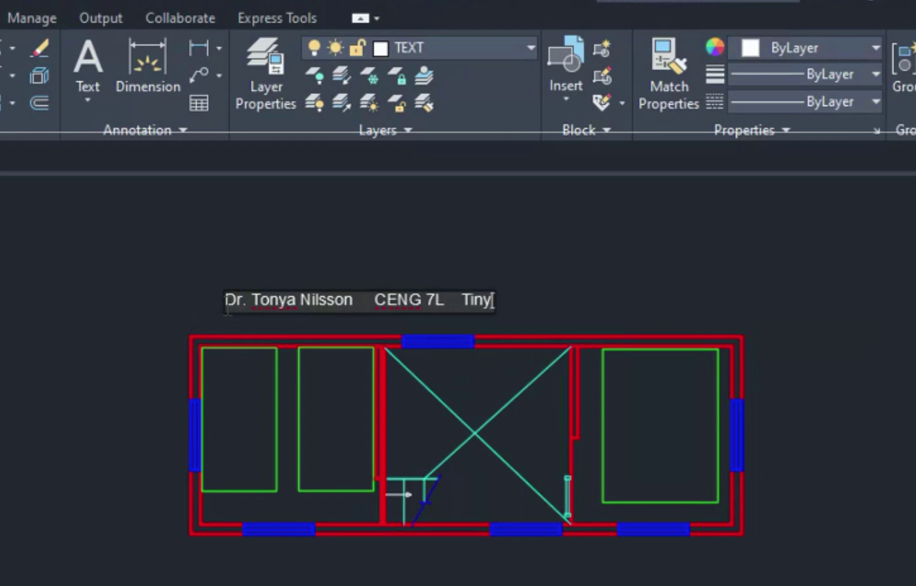
pyautogui.write(' House Drw')
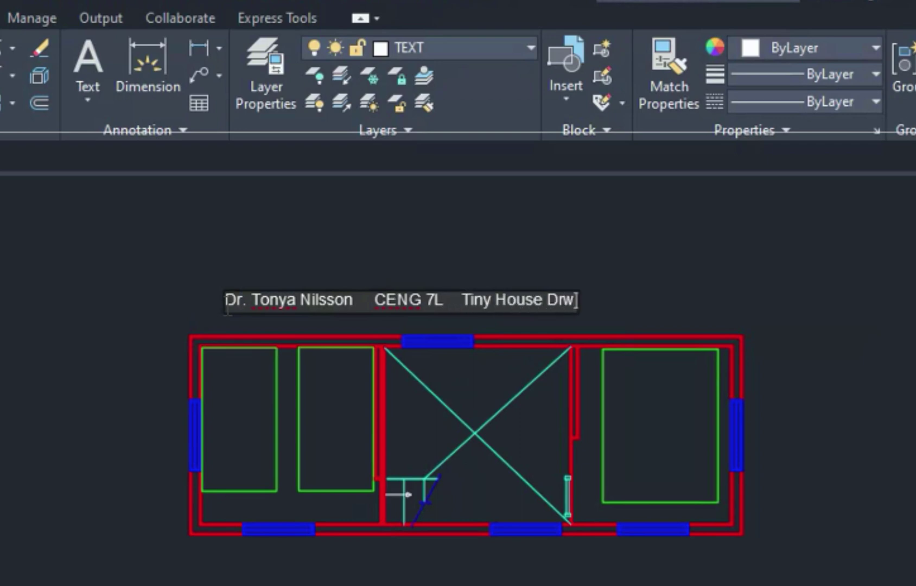
pyautogui.write('aing')
pyautogui.press('BackSpace')
pyautogui.press('BackSpace')
pyautogui.press('BackSpace')
pyautogui.press('BackSpace')
pyautogui.press('BackSpace')
pyautogui.write('aw')
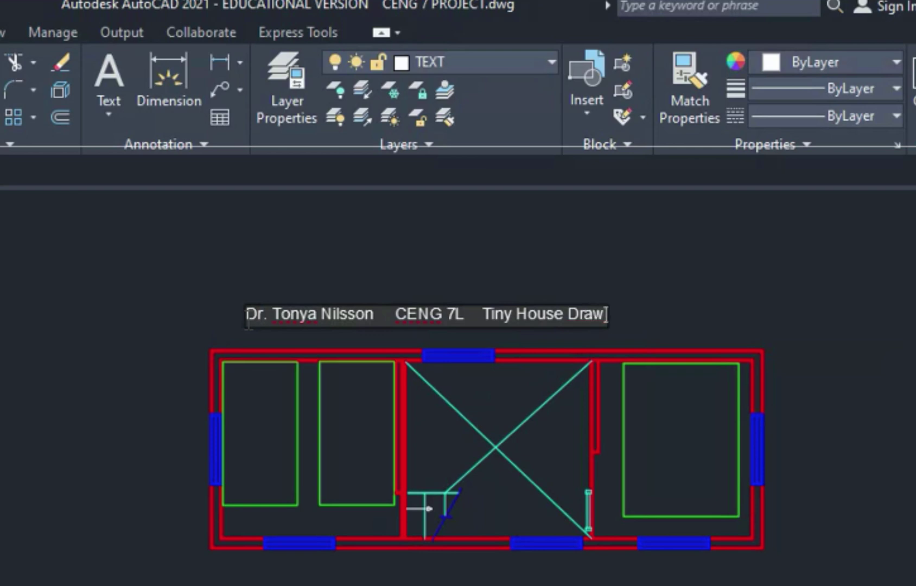
pyautogui.write('ing    ')
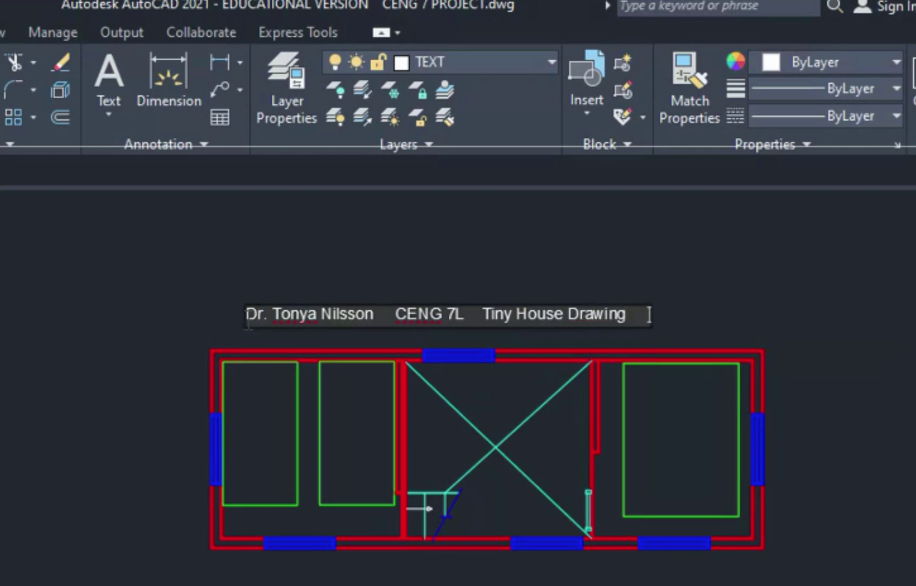
pyautogui.write('Sept.')
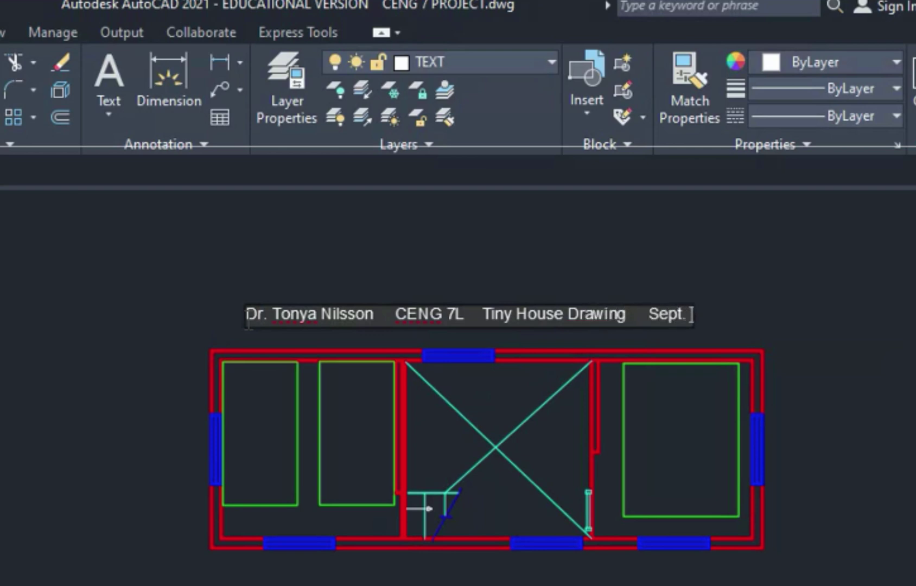
pyautogui.write(' 27,2020')
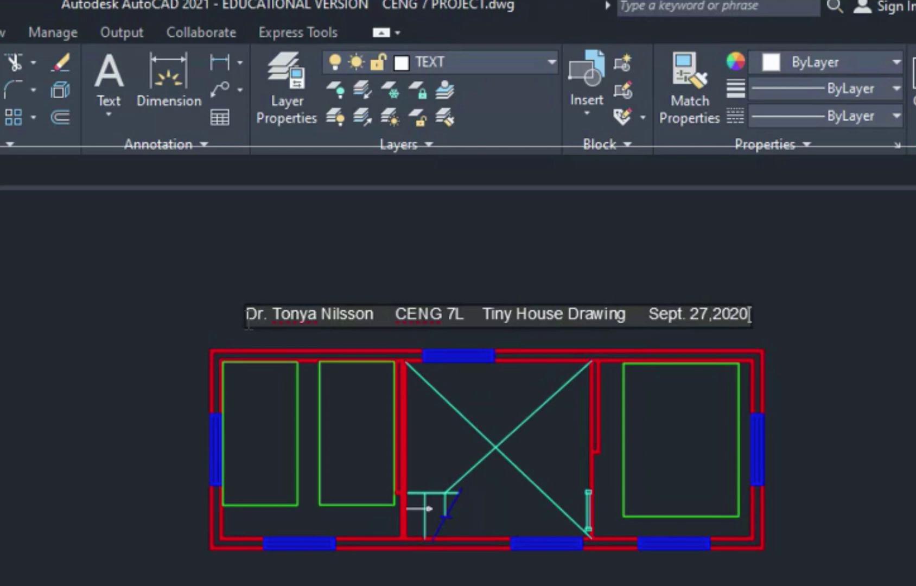
pyautogui.press('Return')
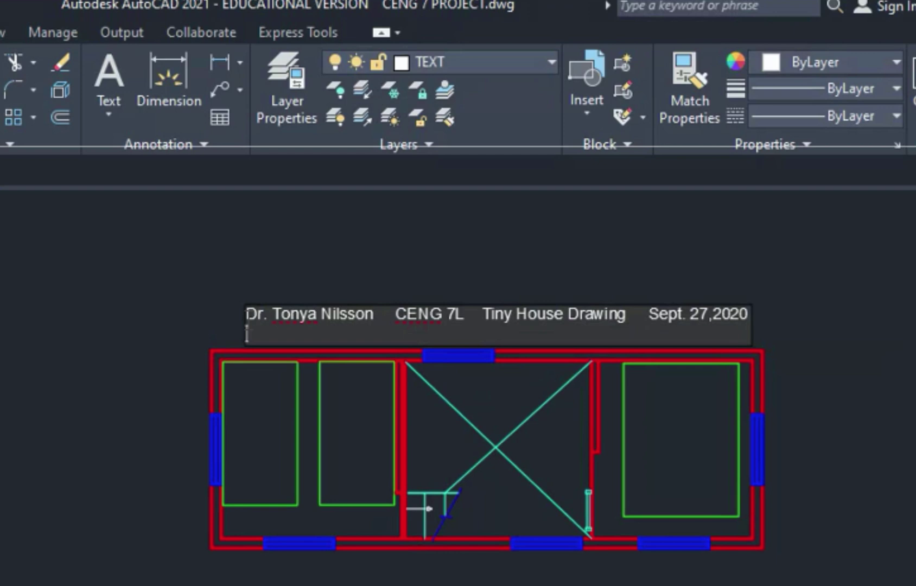
pyautogui.press('Return')
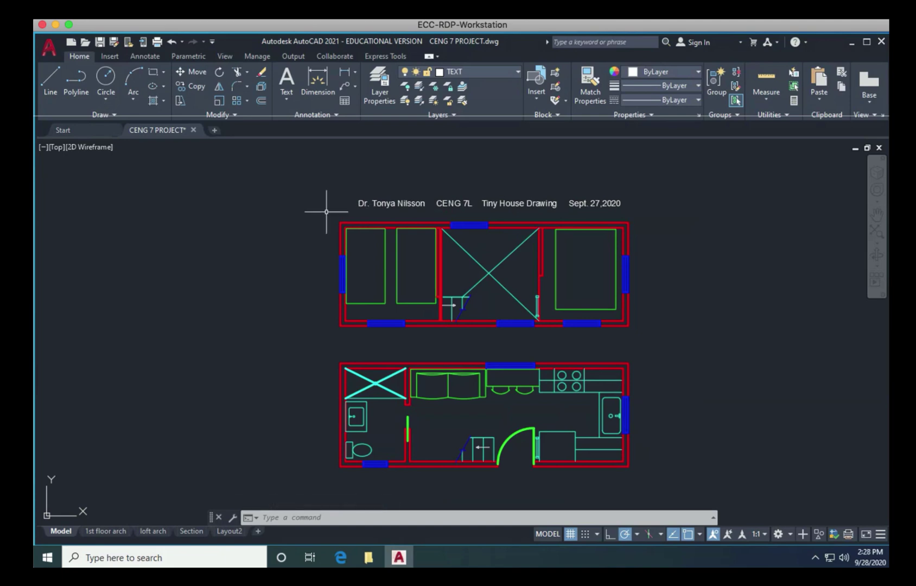
# Step: Reopen Plot with printer DWG To PDF.pc3 and What to plot set to Window
pyautogui.click(47, 49)
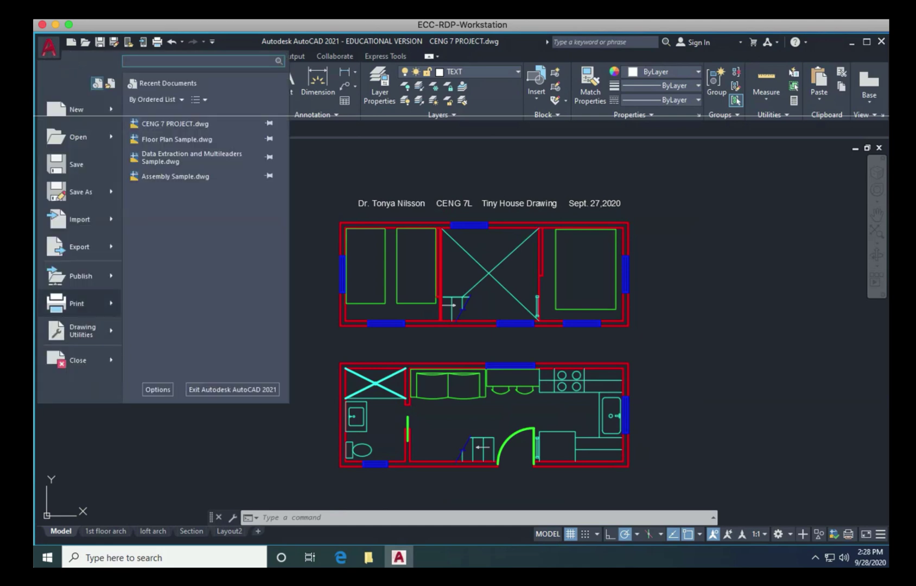
pyautogui.click(79, 302)
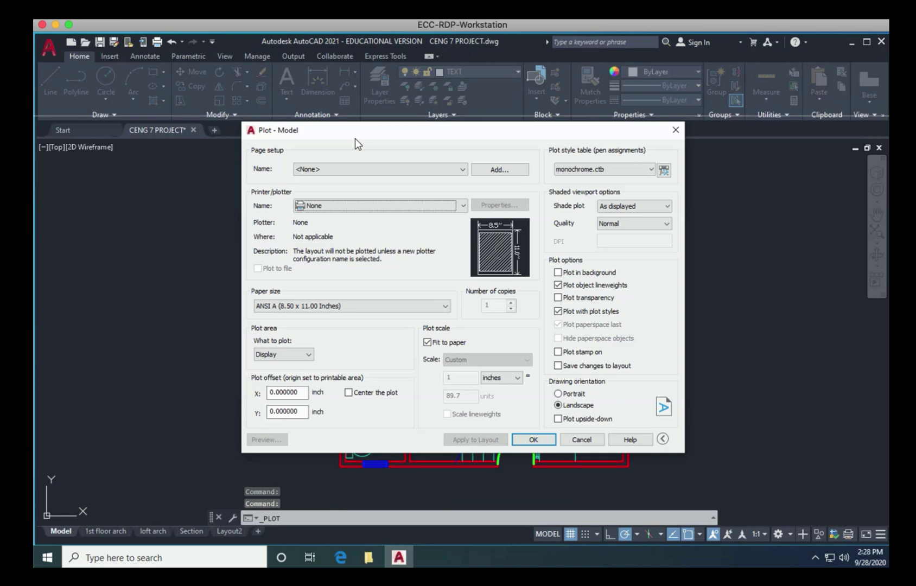
pyautogui.click(334, 205)
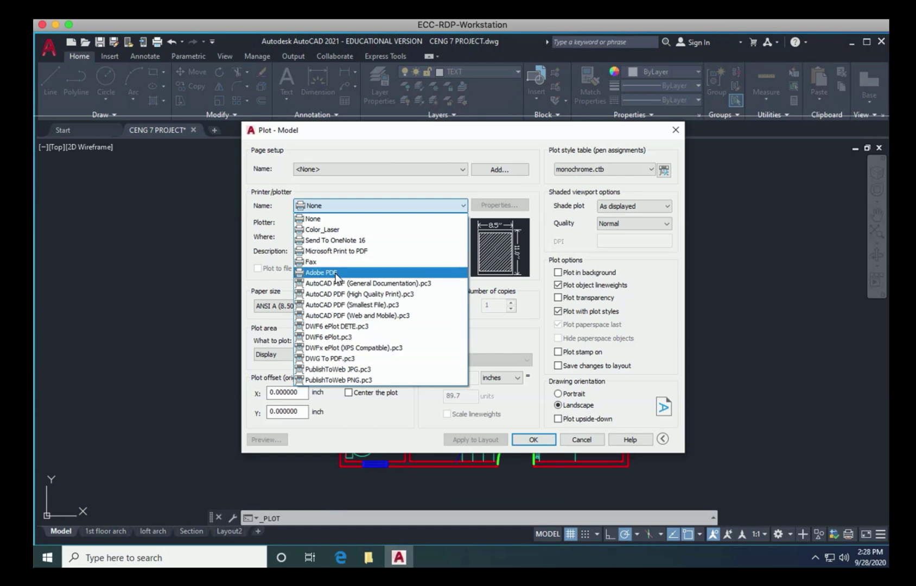
pyautogui.click(334, 358)
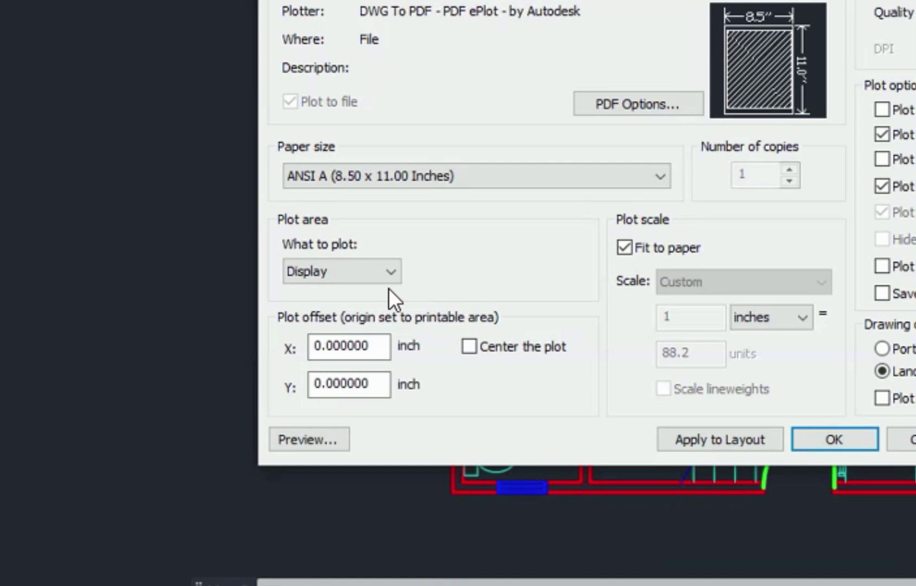
pyautogui.click(295, 355)
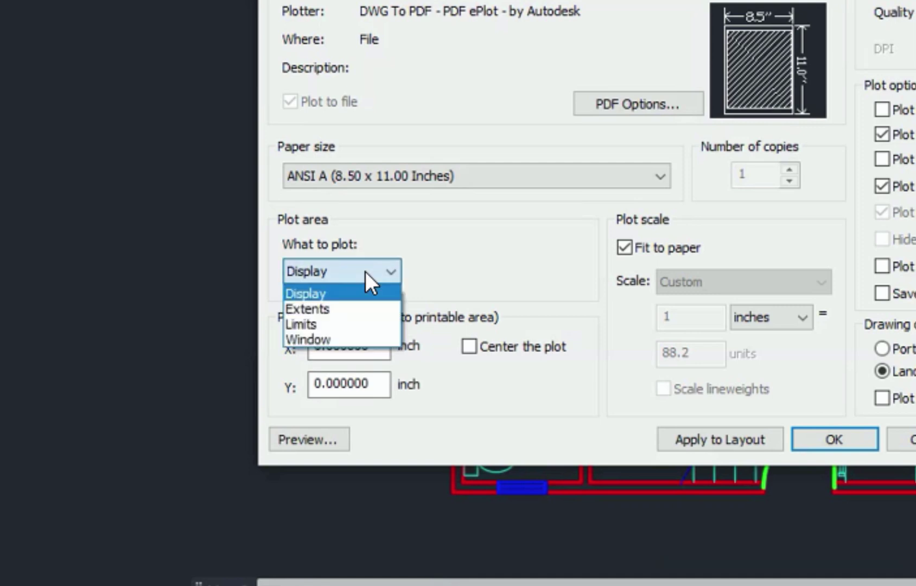
pyautogui.click(347, 339)
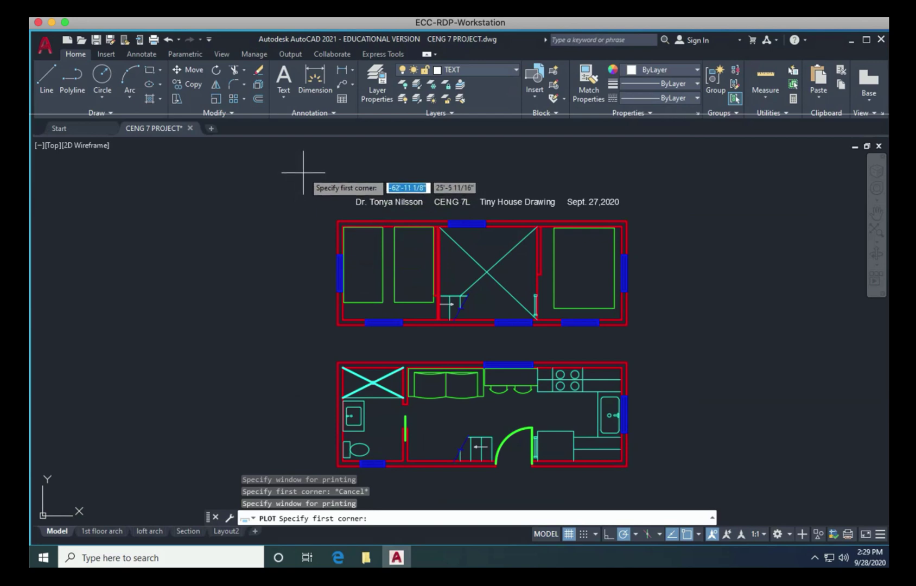
# Step: Pick a plot window enclosing the title line and both floor plans
pyautogui.click(308, 178)
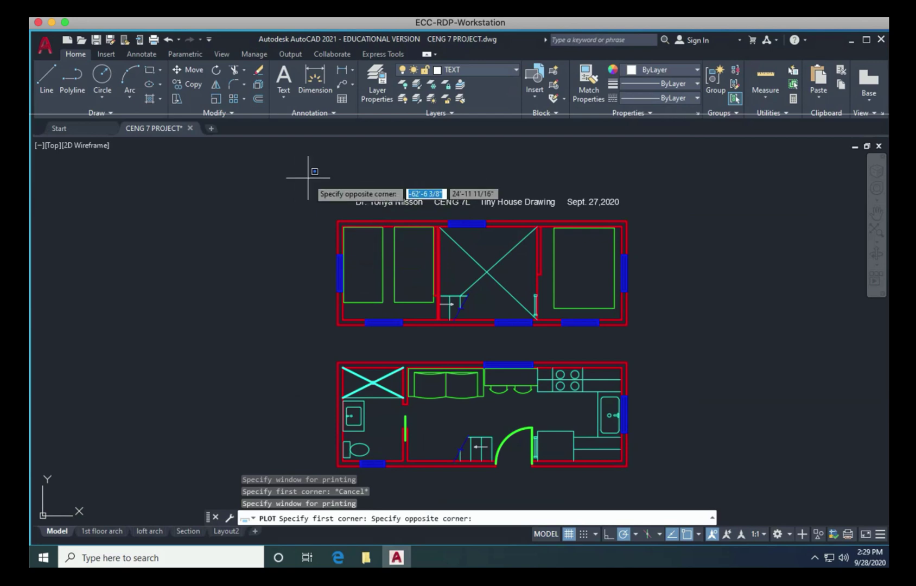
pyautogui.click(657, 483)
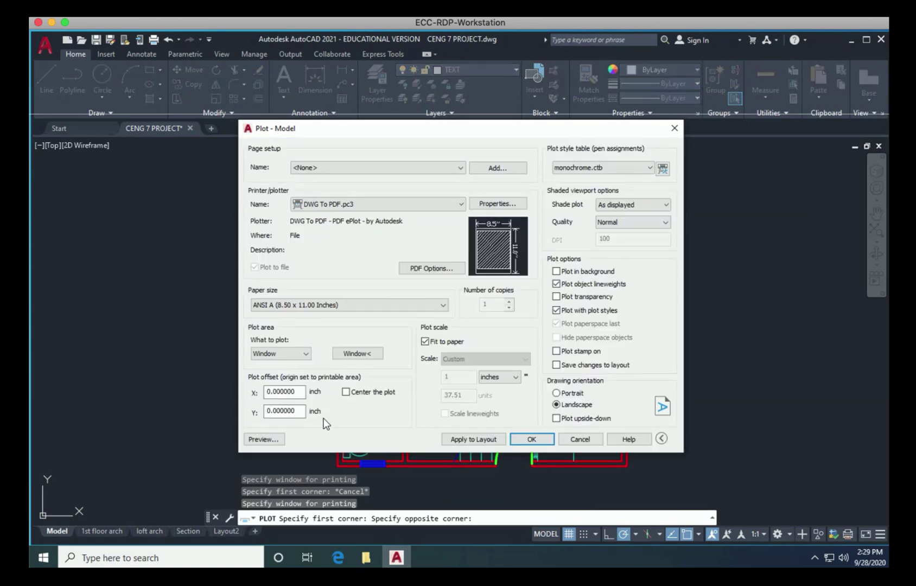
# Step: Center the plot on the page (X offset 0.209399) and check the monochrome preview
pyautogui.click(345, 392)
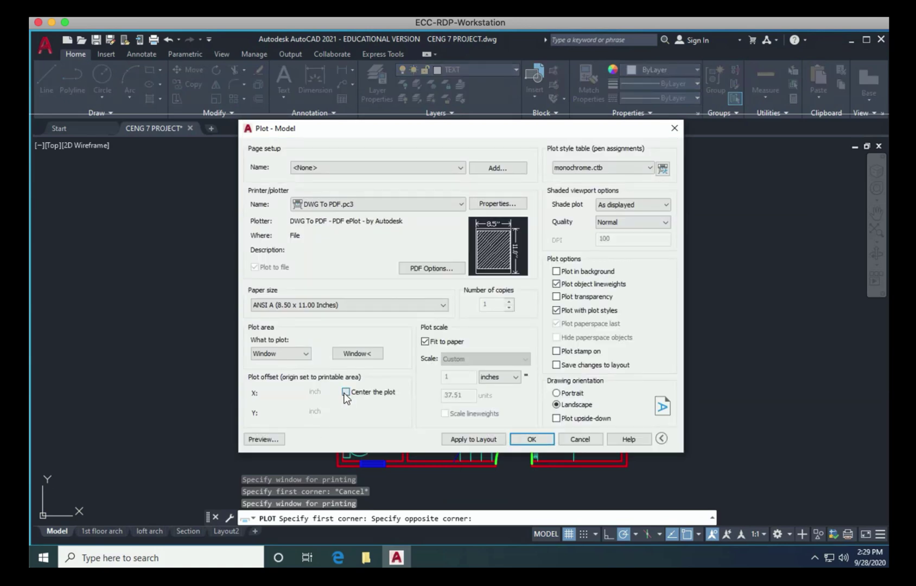
pyautogui.click(263, 439)
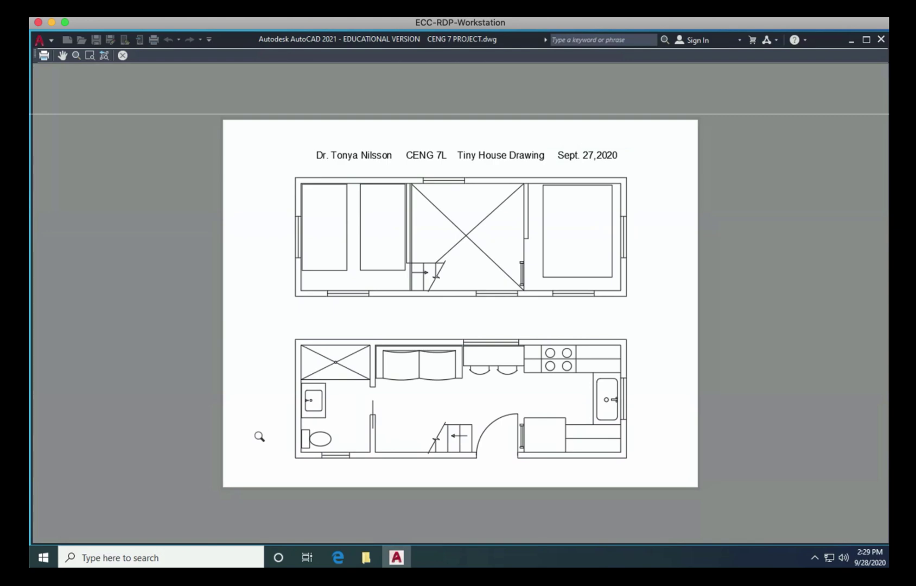
pyautogui.press('Escape')
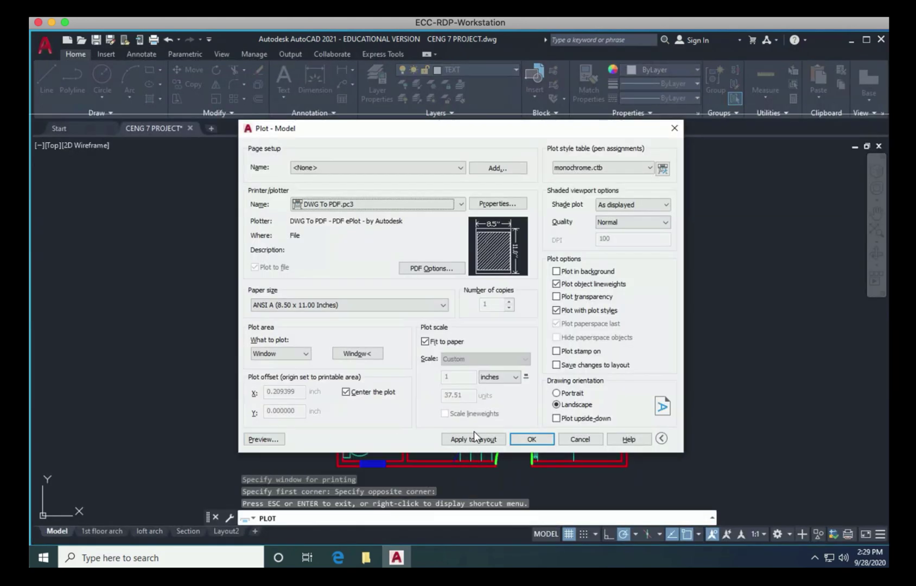
# Step: Plot to PDF, saving the file as CENG 7 PROJECT-Model 2.pdf
pyautogui.click(529, 439)
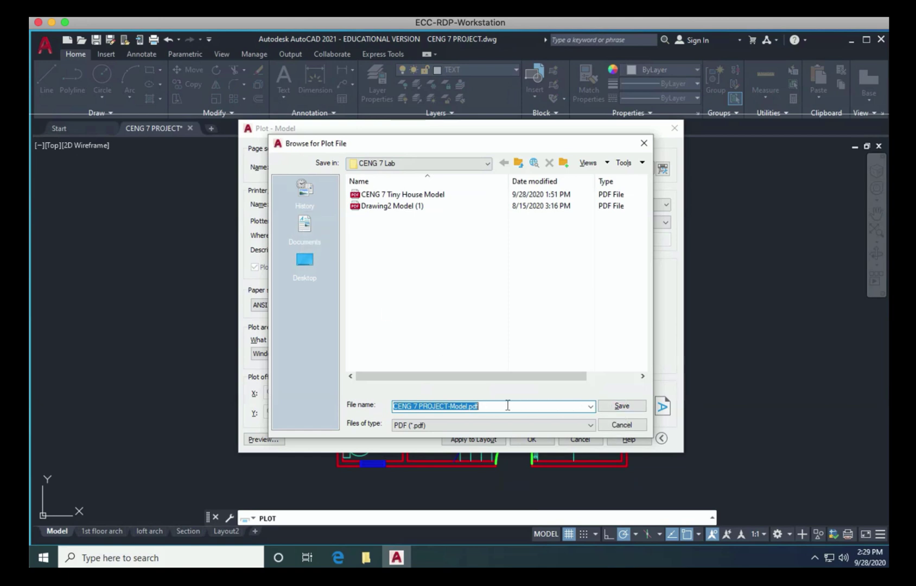
pyautogui.click(471, 406)
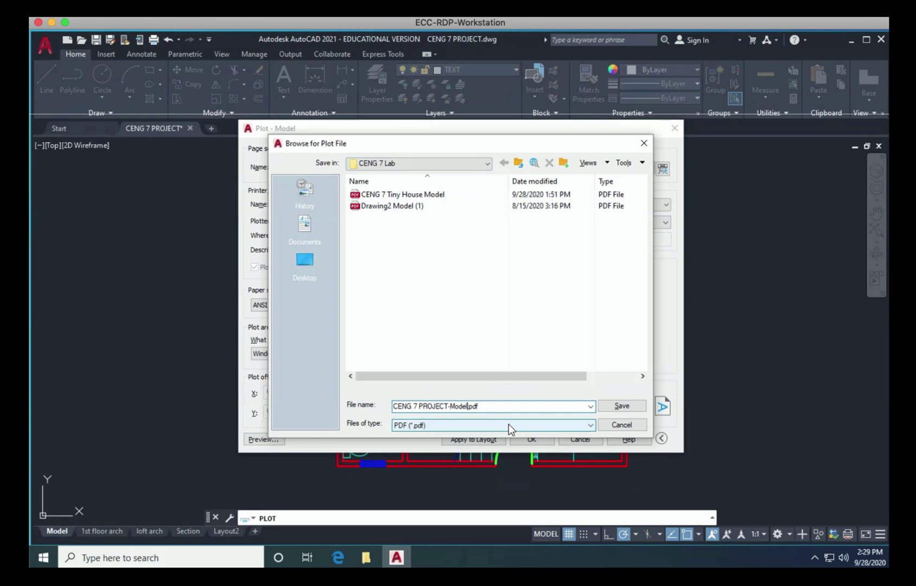
pyautogui.write('2')
pyautogui.click(621, 406)
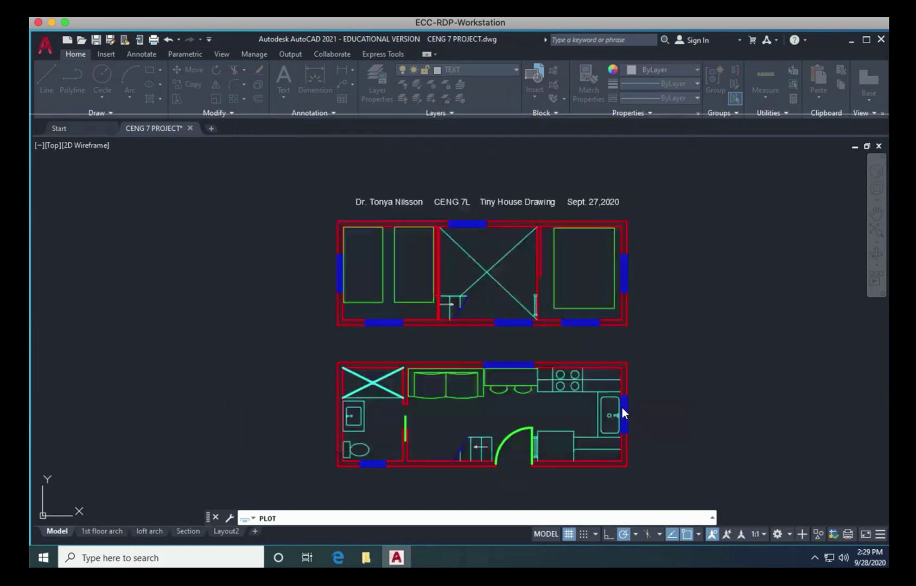